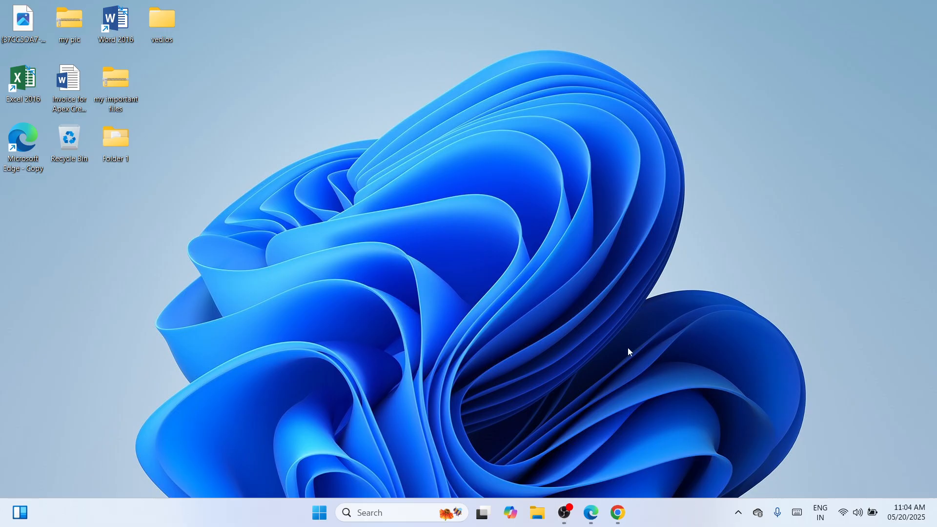
Open the Epson EcoTank L3110 support page from the Chrome search results for "epson l3110 driver"
click(618, 511)
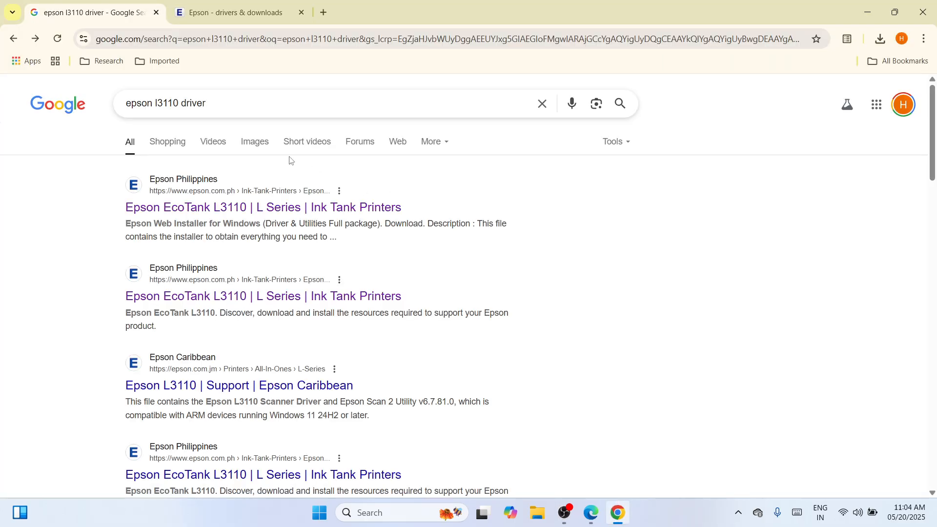
click(236, 103)
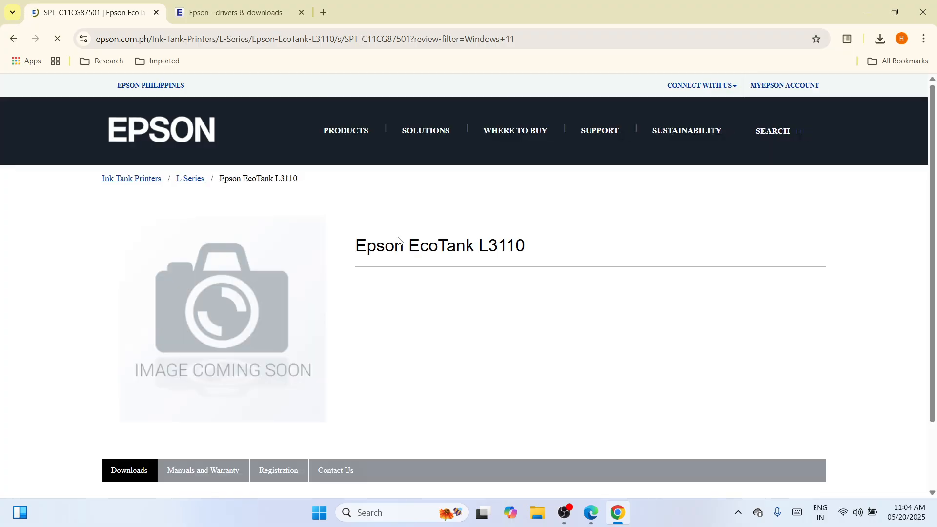
click(234, 13)
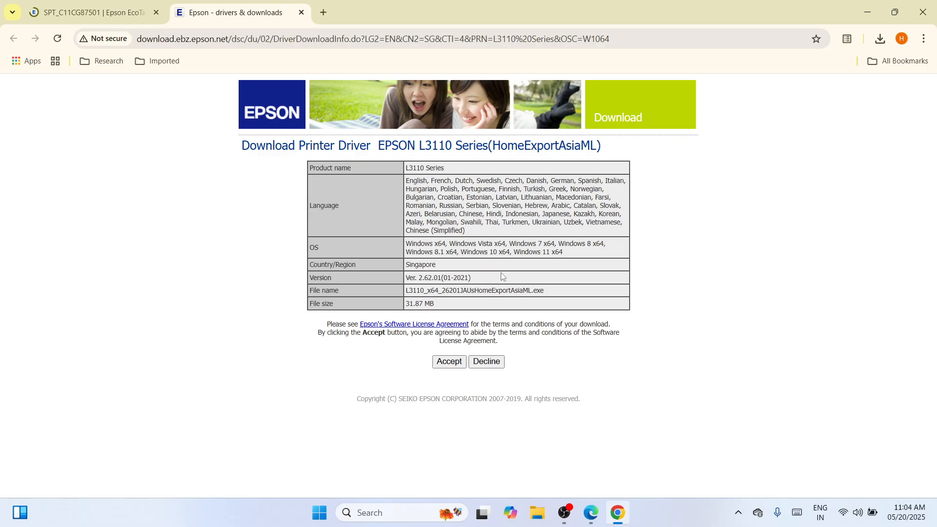
click(138, 14)
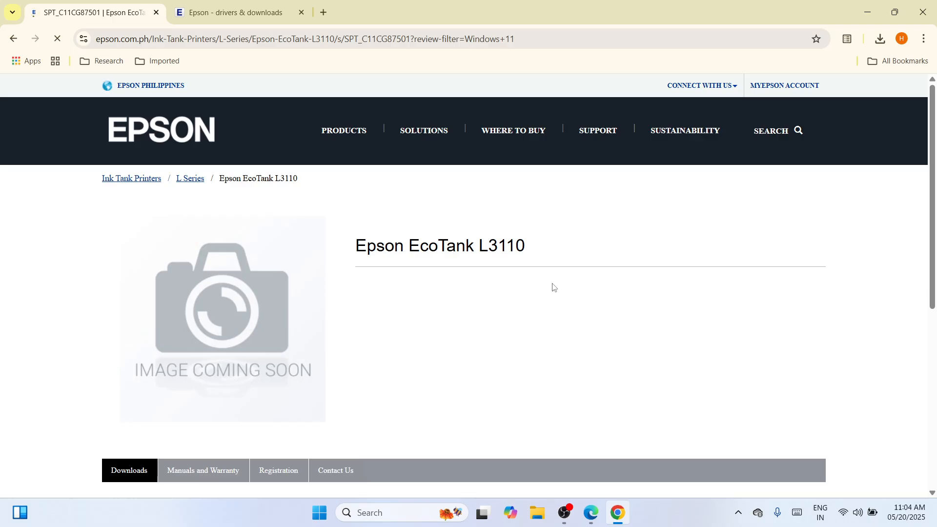
Expand the Windows 11 drivers among the L3110 downloads and bring up the download page of the 64-bit printer driver
drag(934, 255, 933, 361)
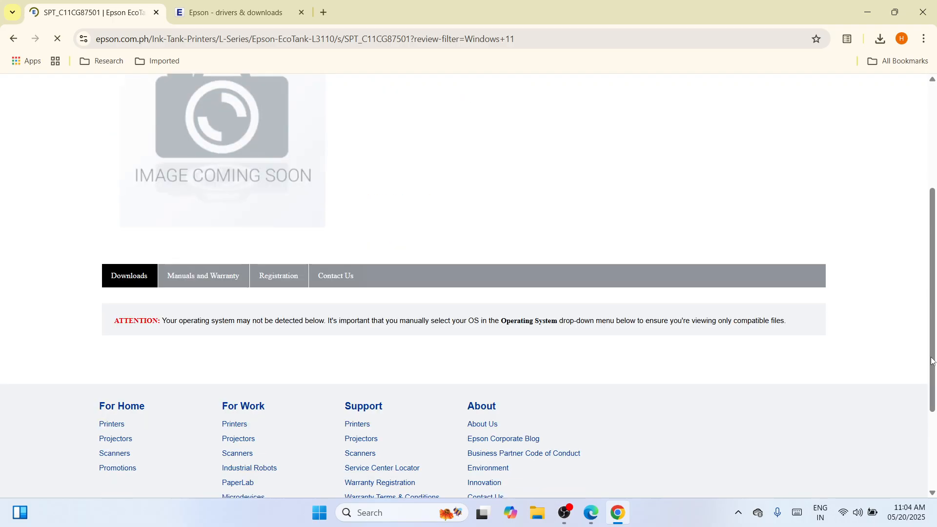
click(117, 279)
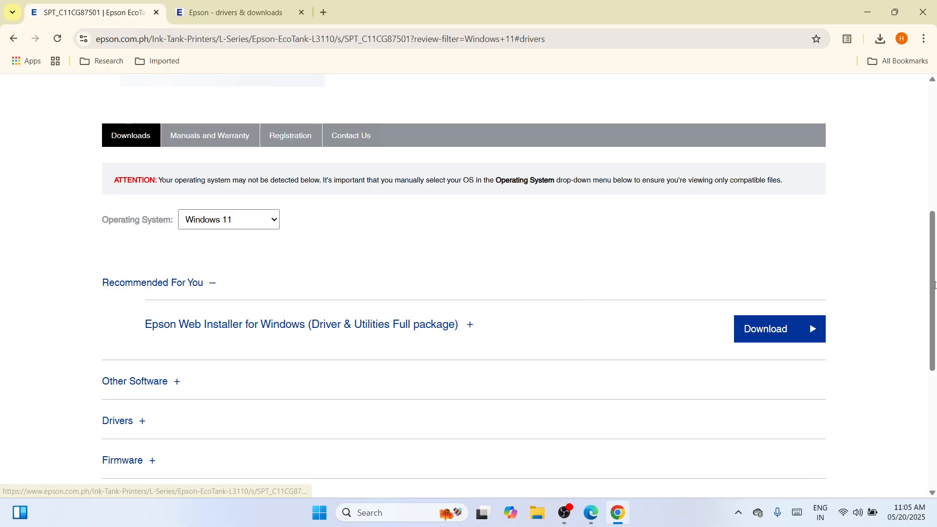
drag(932, 312, 932, 373)
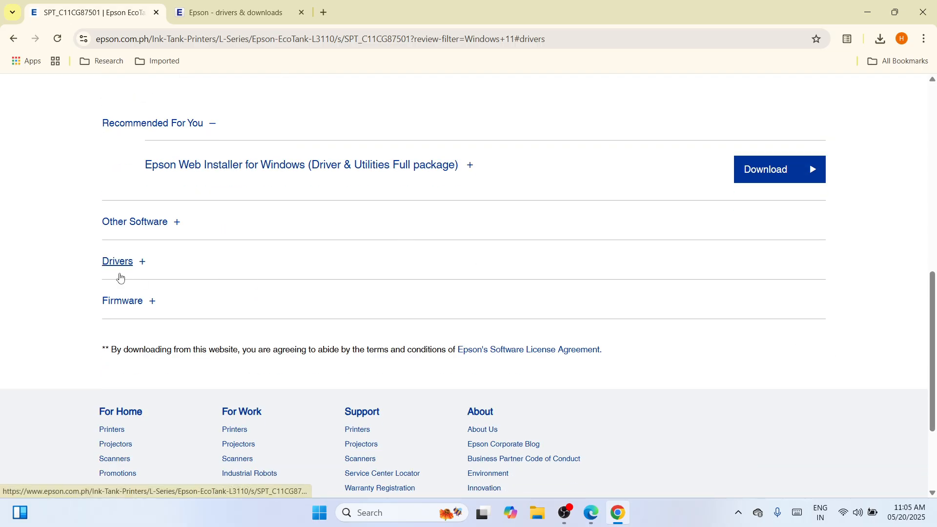
click(105, 261)
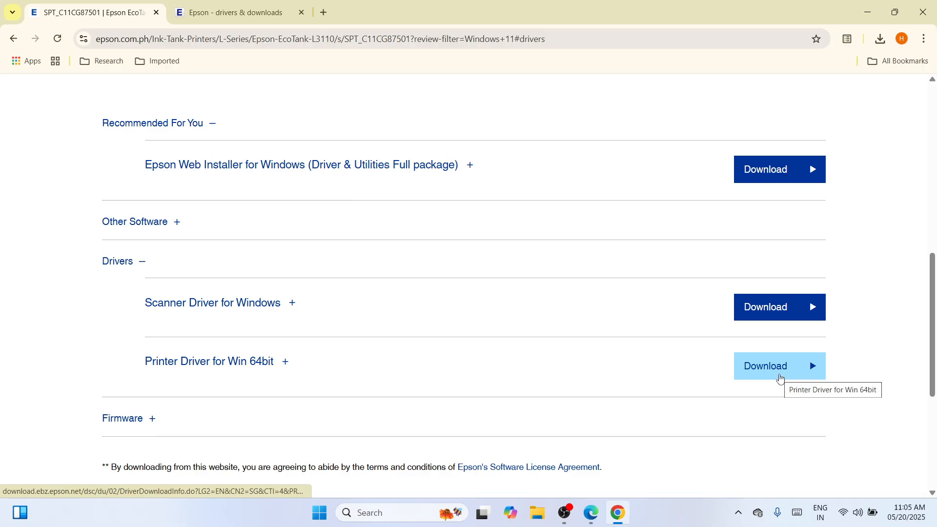
click(257, 11)
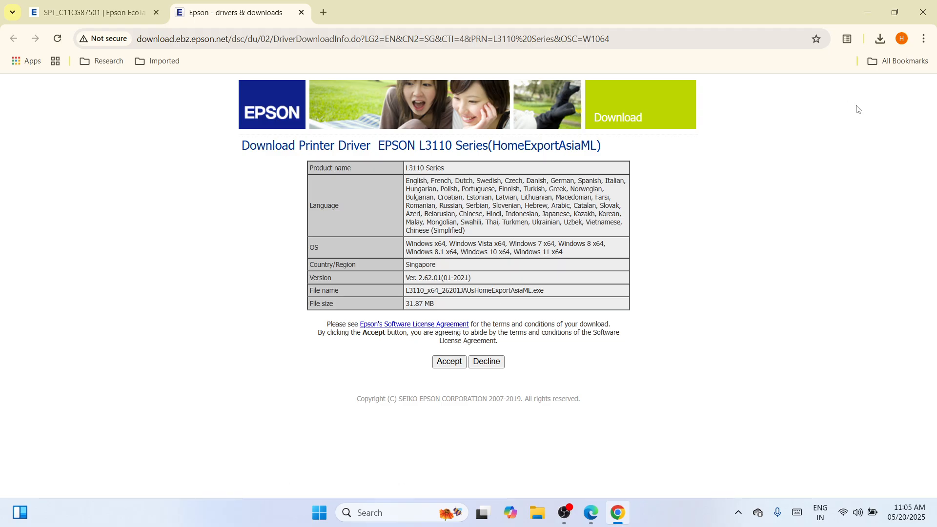
Show the downloaded L3110_x64_26201JAUsHomeExportAsiaML file in its folder and cut it
click(880, 41)
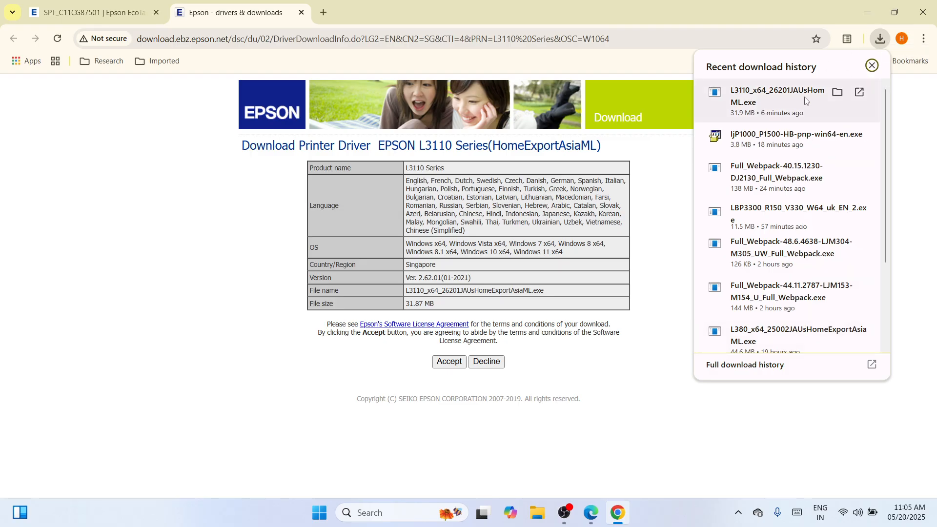
click(837, 93)
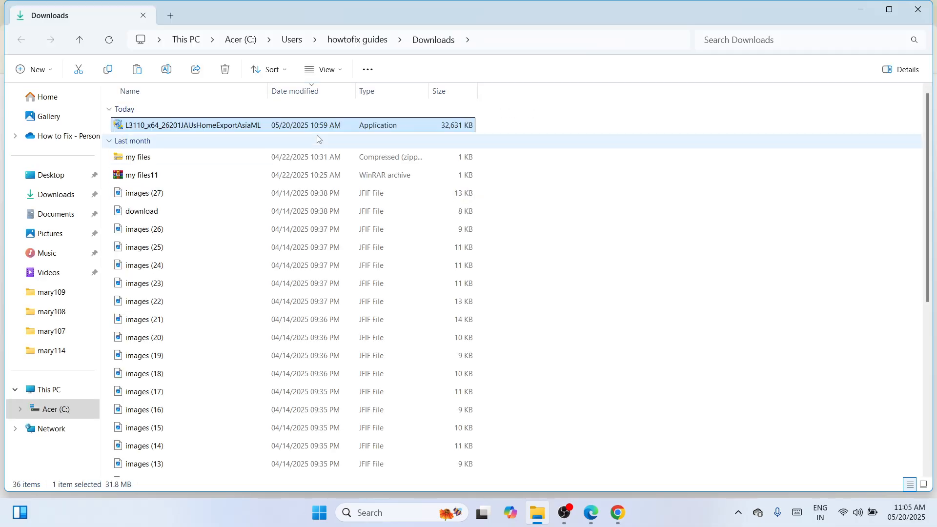
right_click(301, 118)
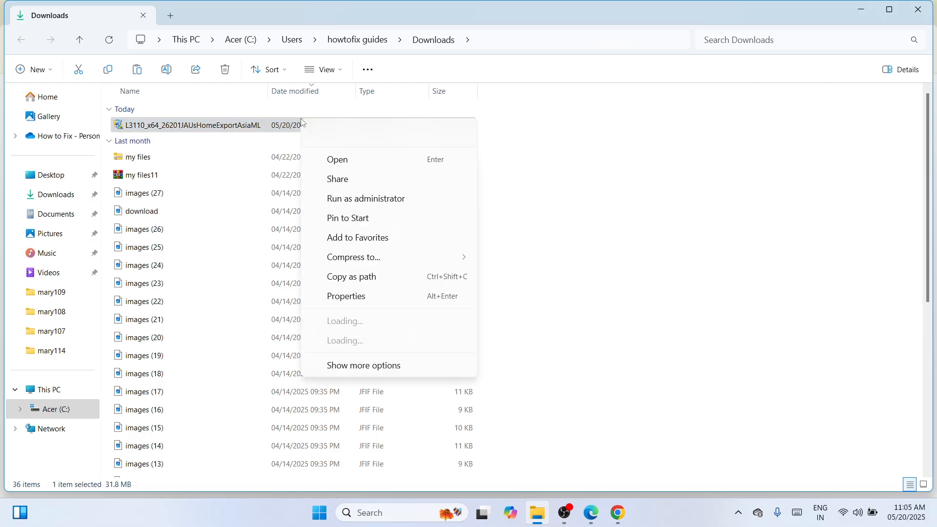
click(315, 139)
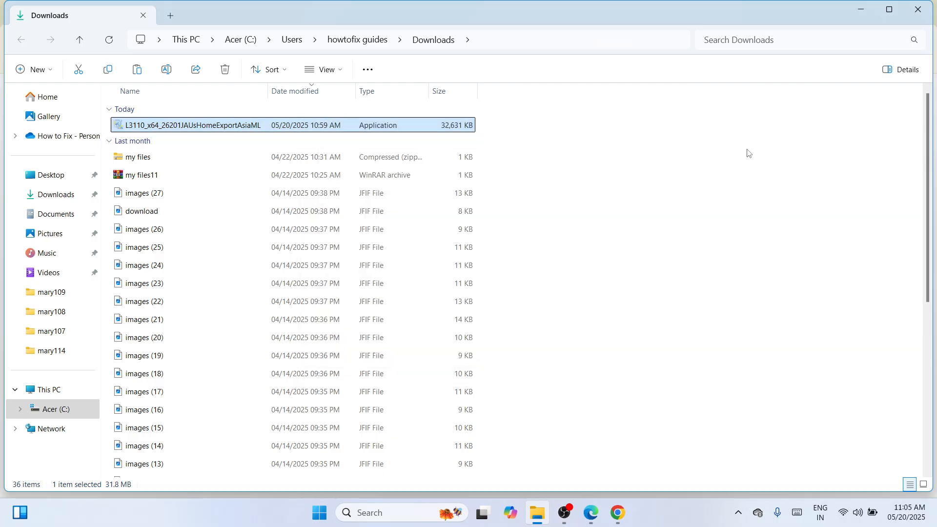
Close the Downloads folder and the browser, paste the driver file onto the desktop and move it to a free area
click(930, 10)
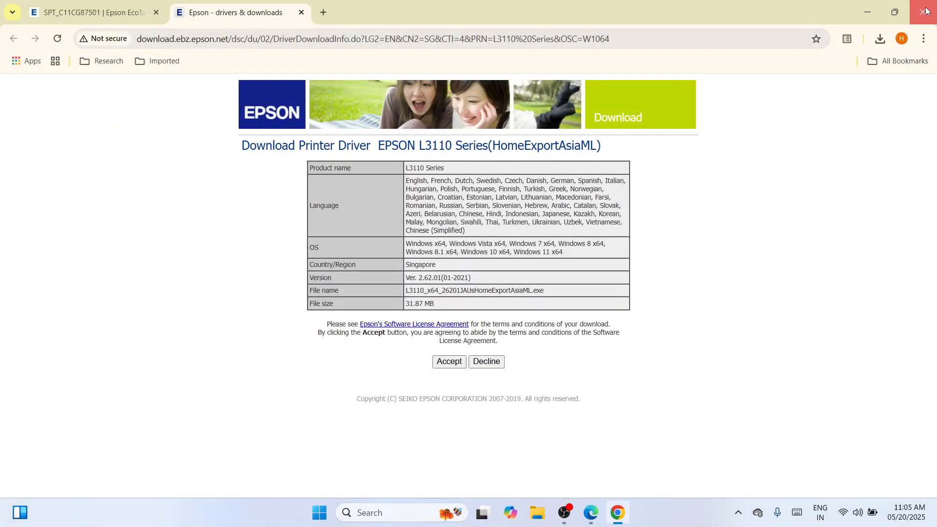
key(alt+F4)
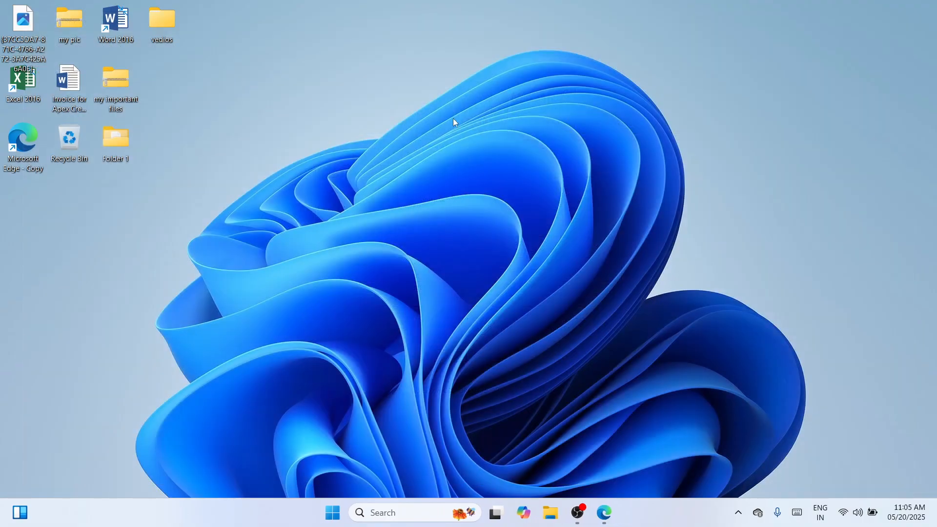
right_click(453, 121)
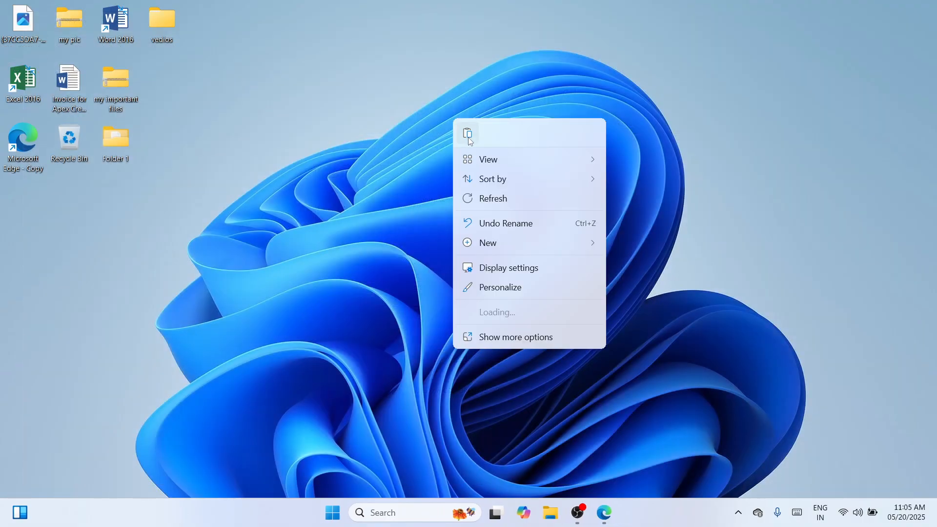
click(470, 141)
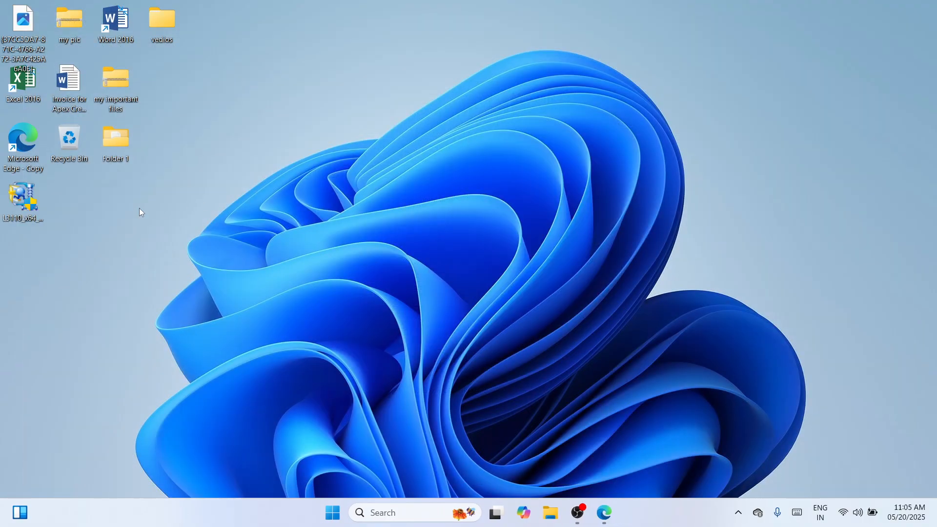
drag(19, 200, 435, 143)
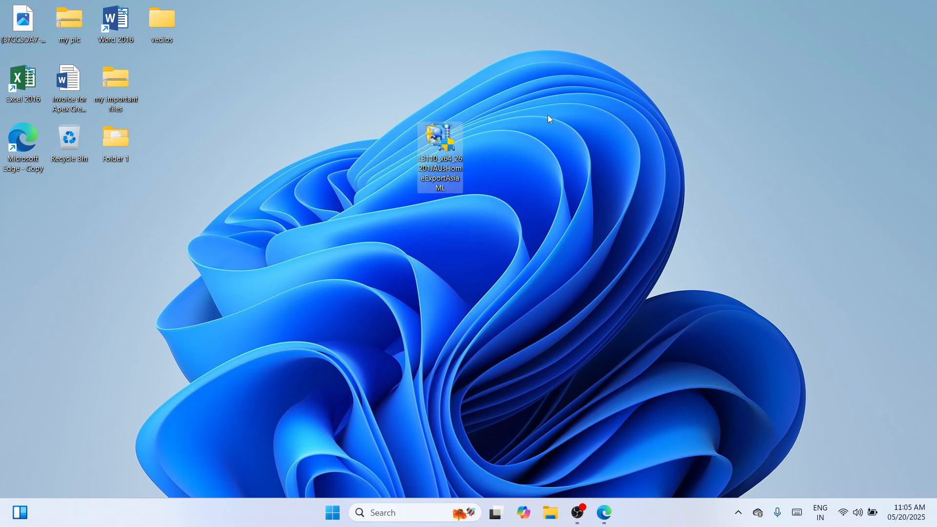
Extract the driver file with WinRAR into the folder L3110_x64_26201JAUsHomeExportAsiaML and place that folder beside the file on the desktop
right_click(444, 142)
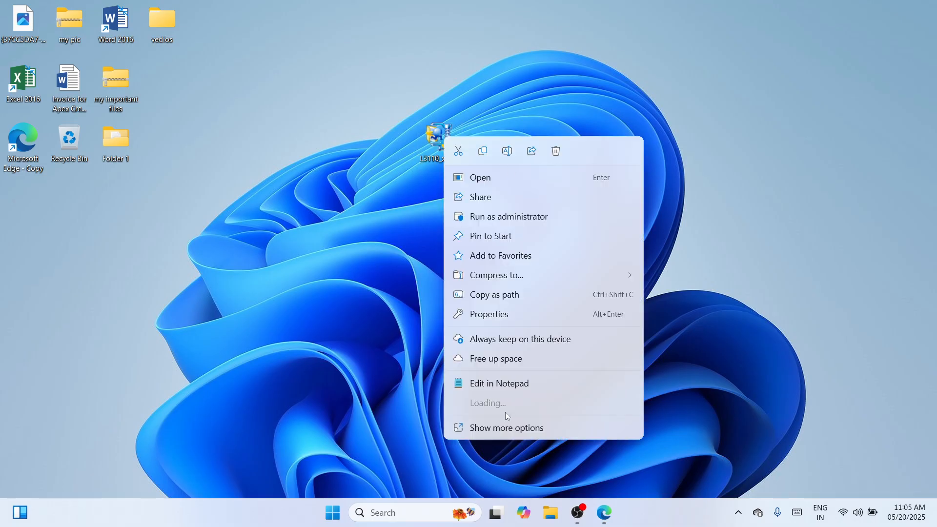
key(Escape)
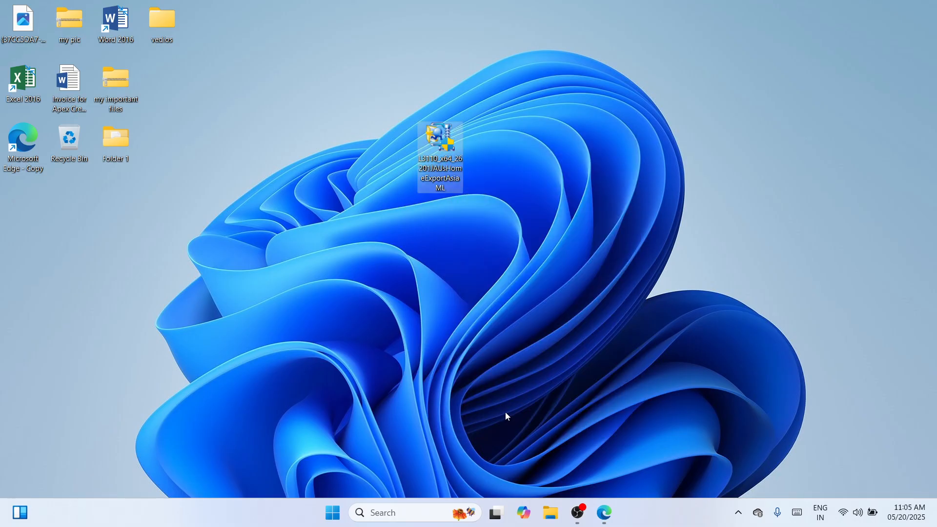
right_click(438, 157)
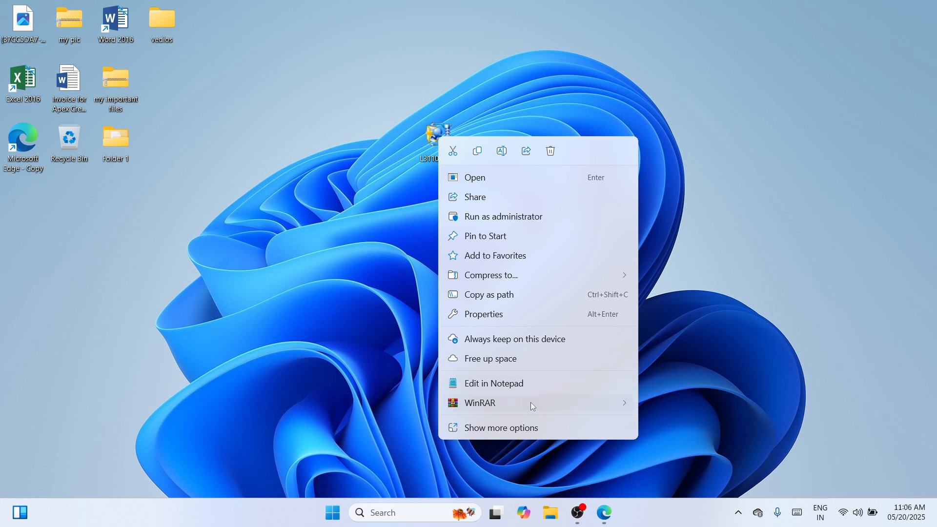
mouse_move(531, 402)
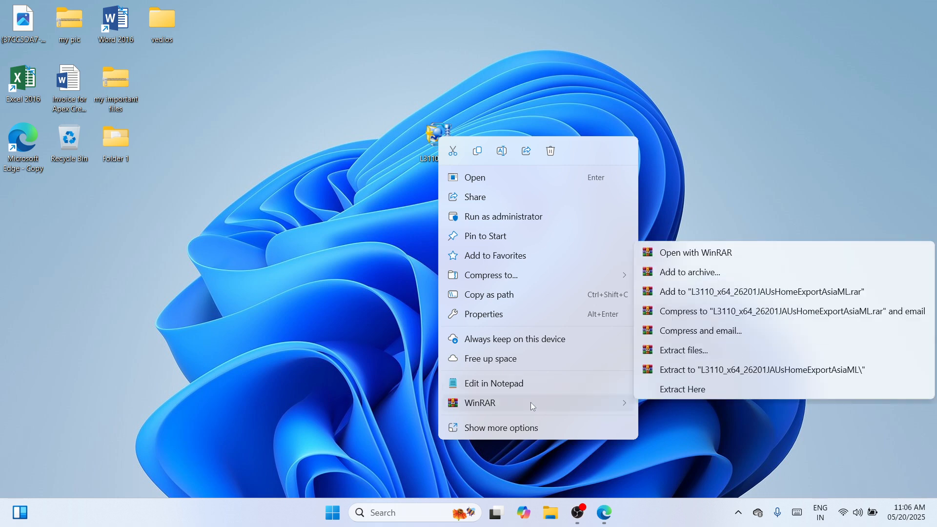
click(731, 362)
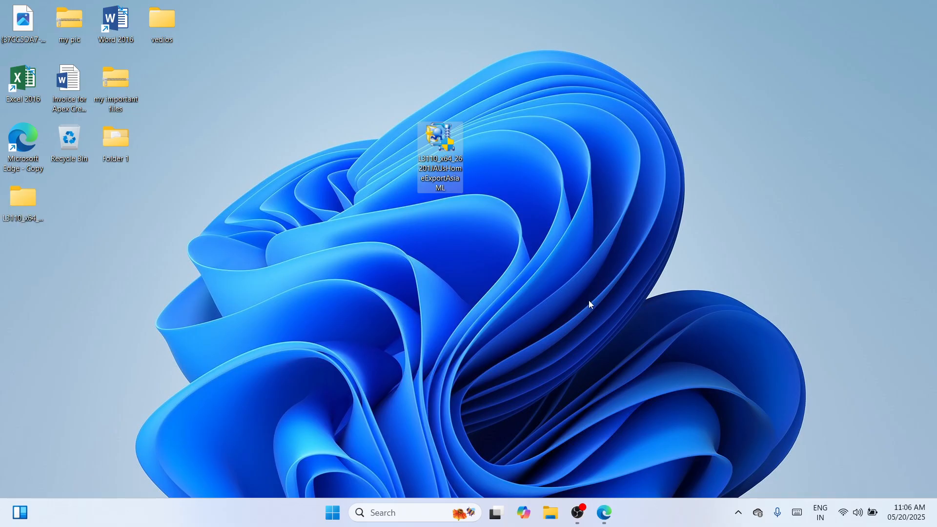
drag(14, 206, 385, 144)
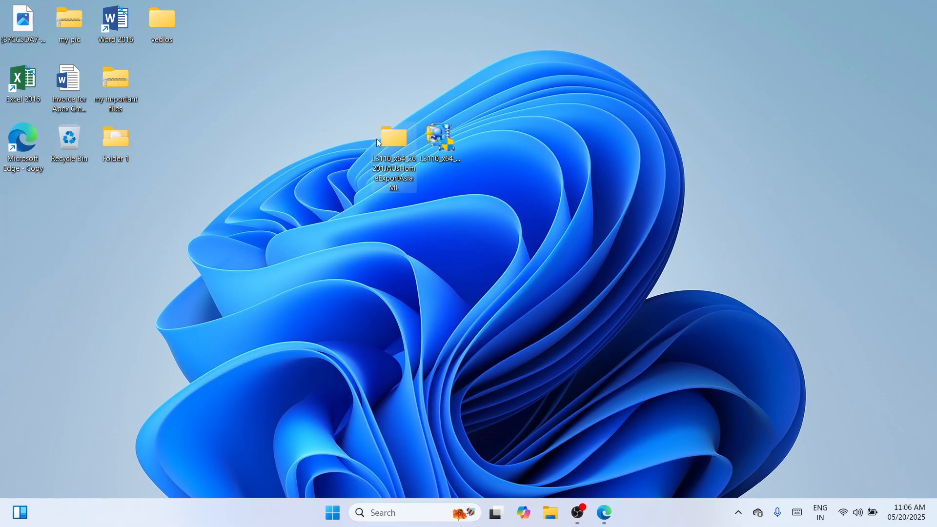
click(409, 330)
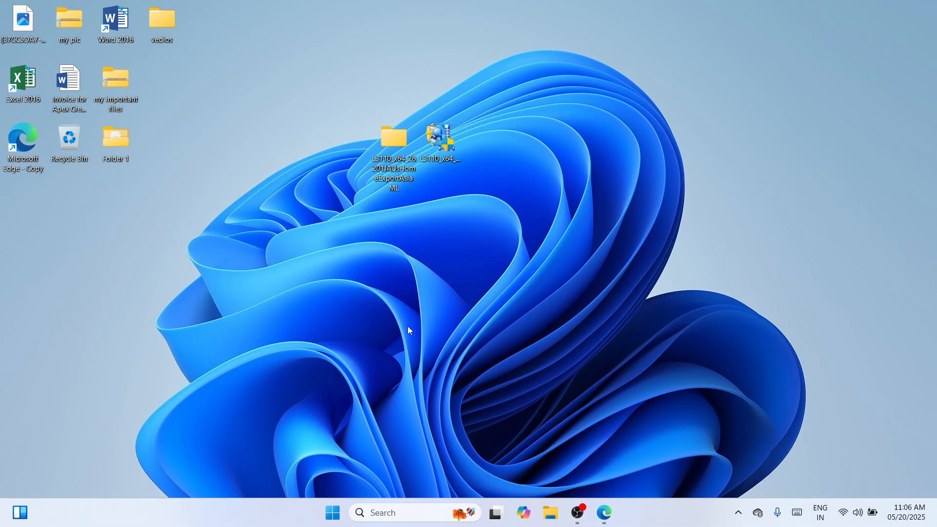
Open the Printers & scanners settings in Windows and start adding an unlisted printer manually
right_click(331, 521)
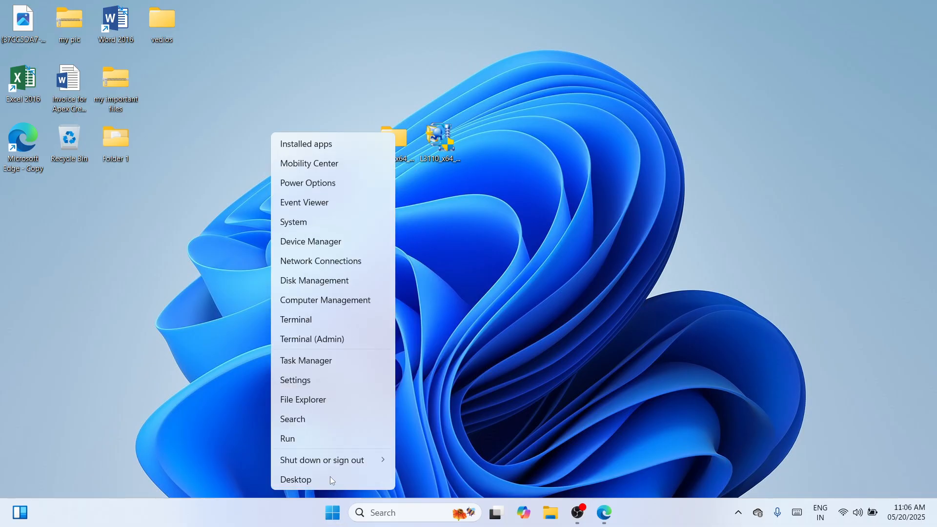
click(326, 379)
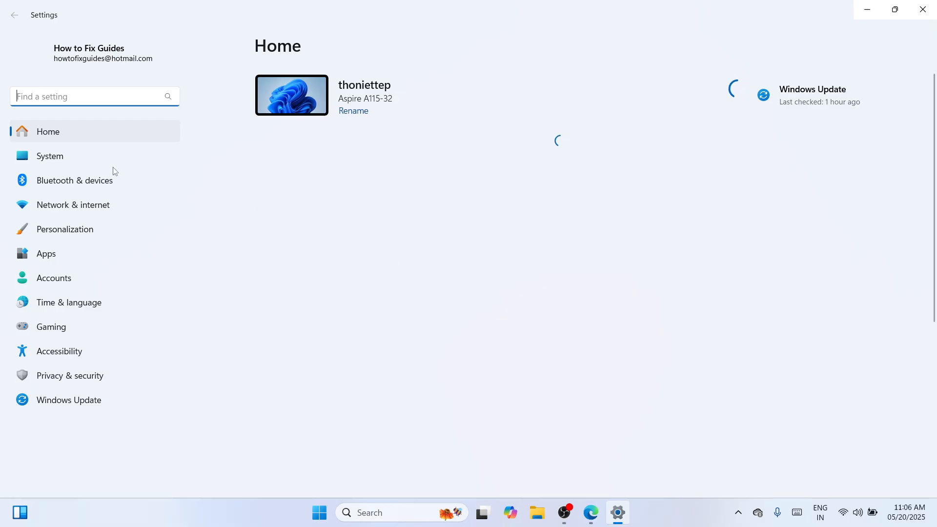
click(74, 181)
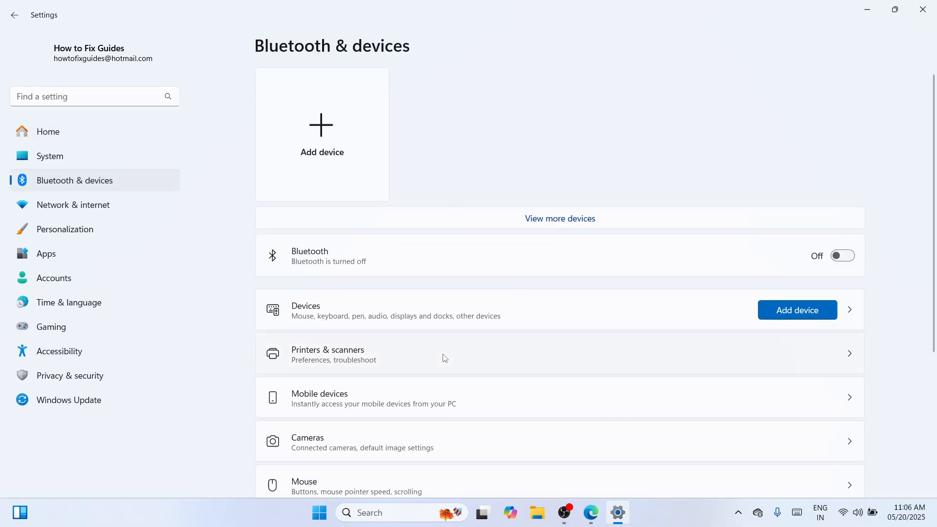
click(454, 371)
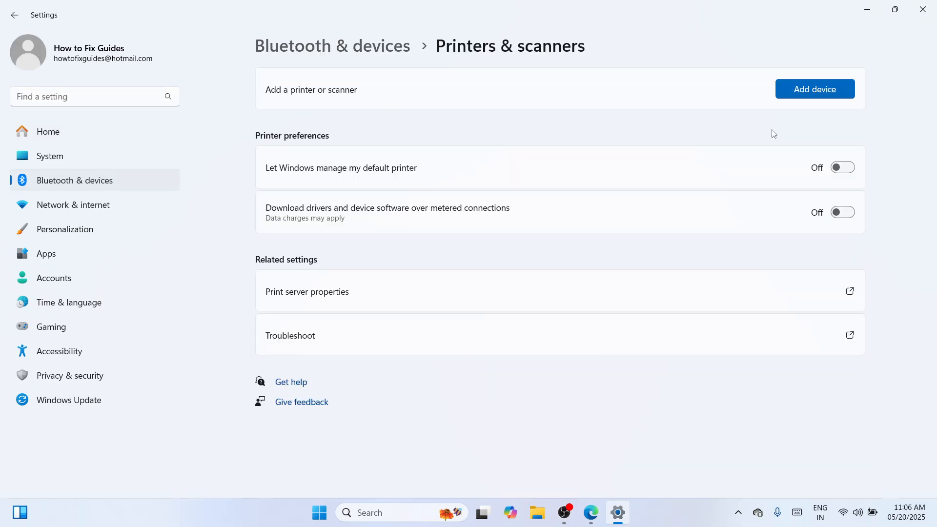
click(805, 89)
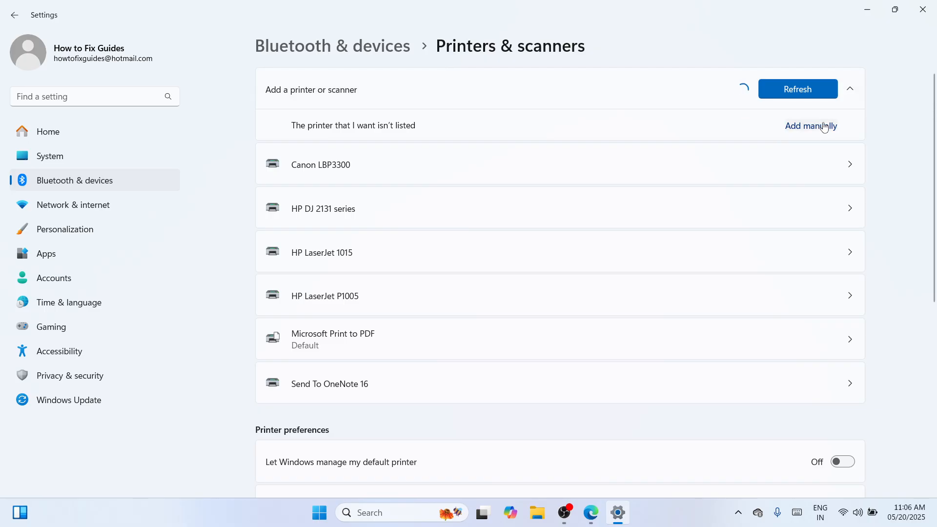
click(824, 127)
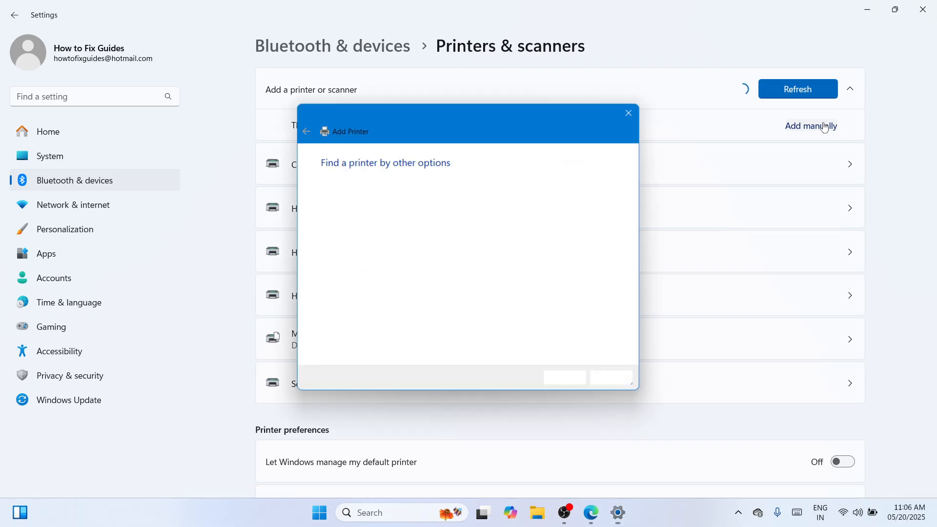
Choose to add a local printer with manual settings on the existing port USB001 (Virtual printer port for USB)
click(469, 327)
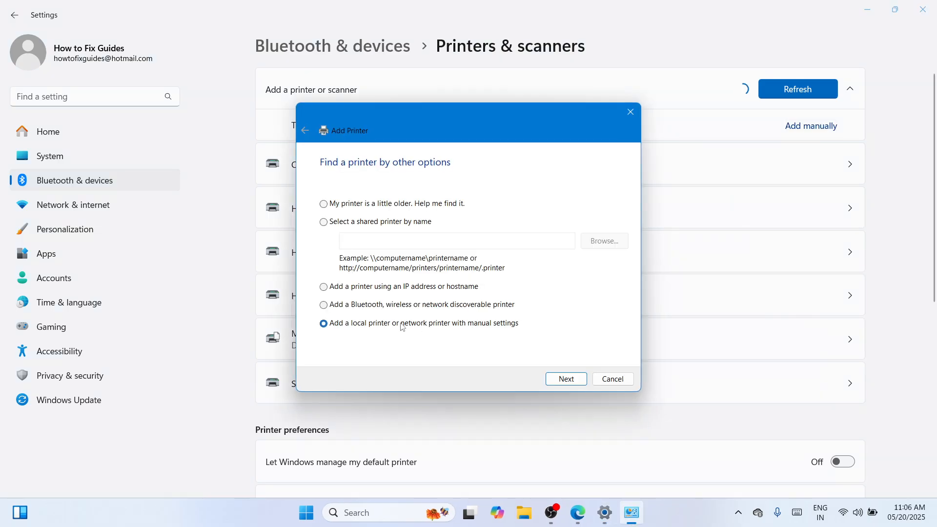
click(565, 378)
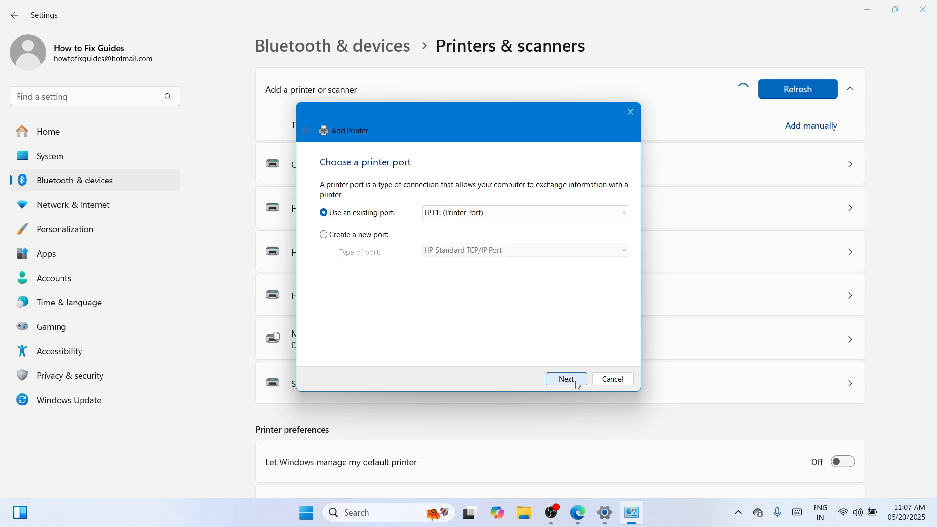
click(627, 213)
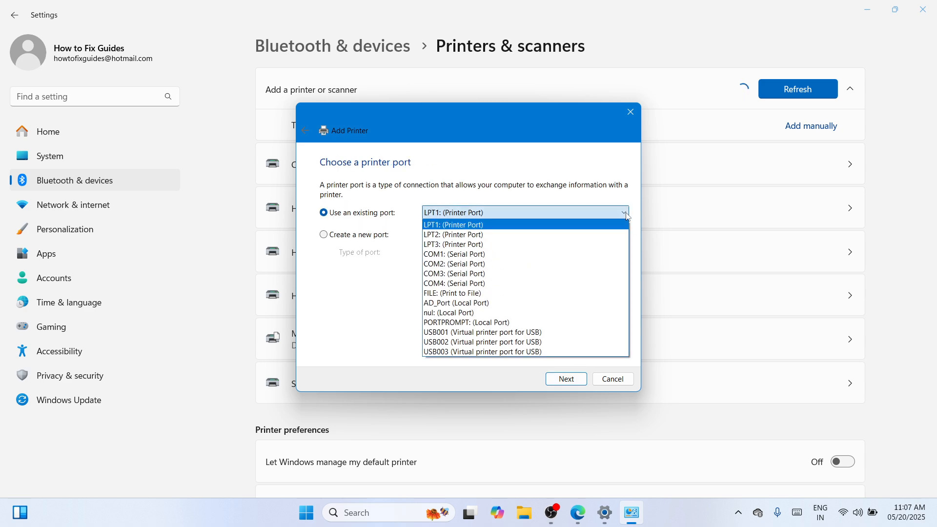
click(561, 335)
click(559, 381)
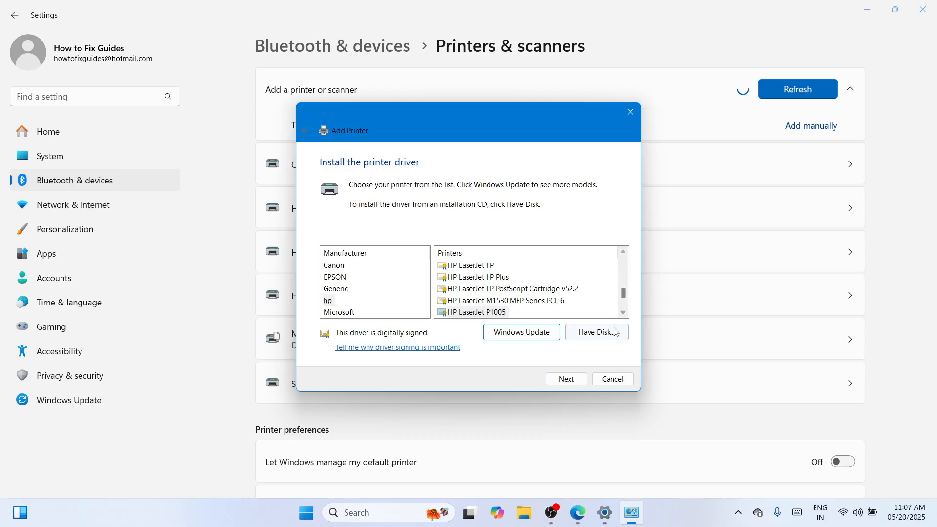
Load the driver from disk using E_WF1UPE.INF in the WINX64 subfolder of the extracted L3110_x64_26201JAUsHomeExportAsiaML folder on the desktop
click(615, 332)
click(572, 306)
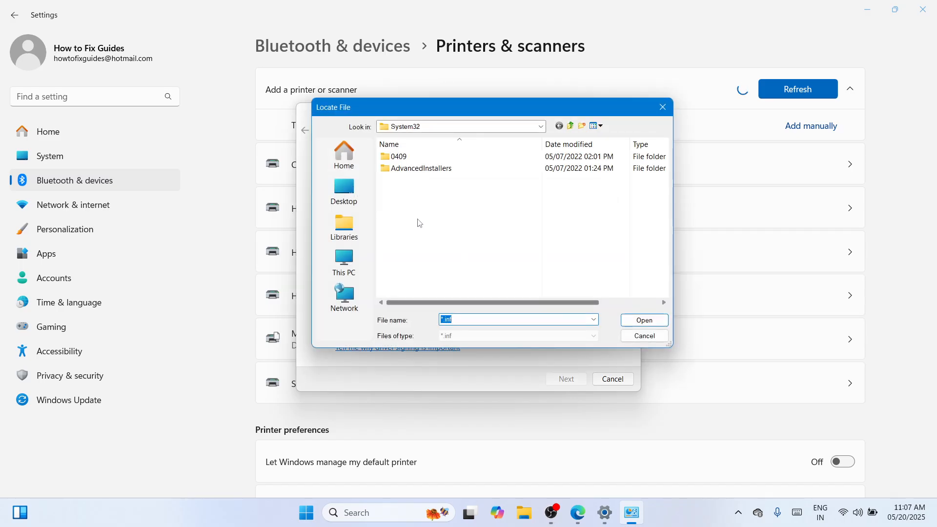
click(344, 191)
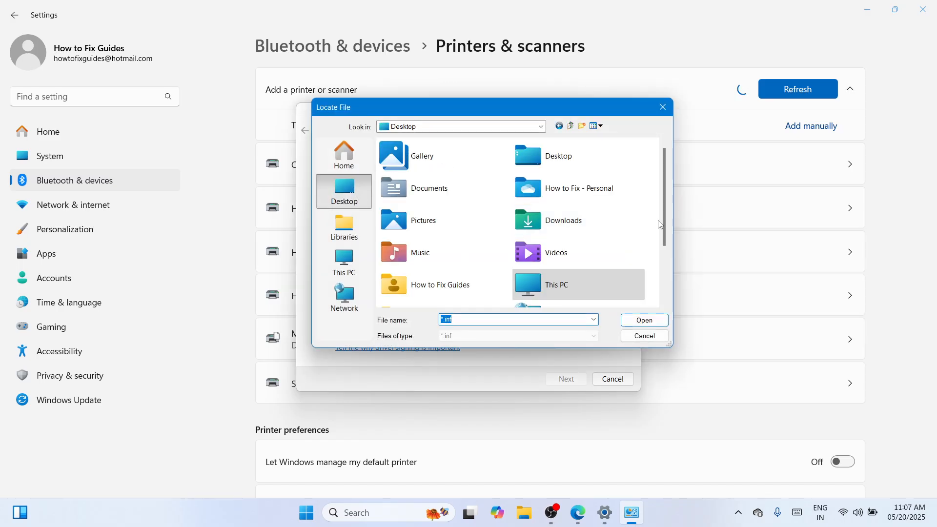
scroll(660, 224, down, 3)
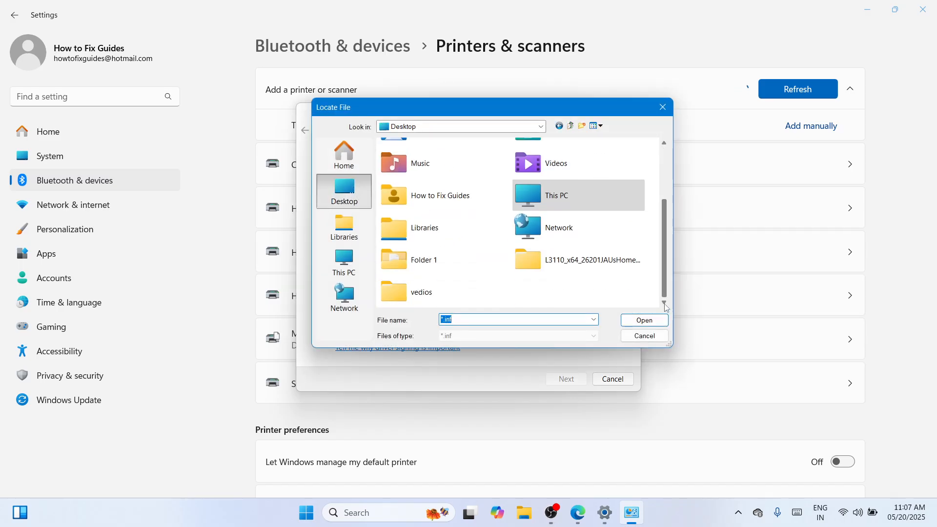
double_click(587, 271)
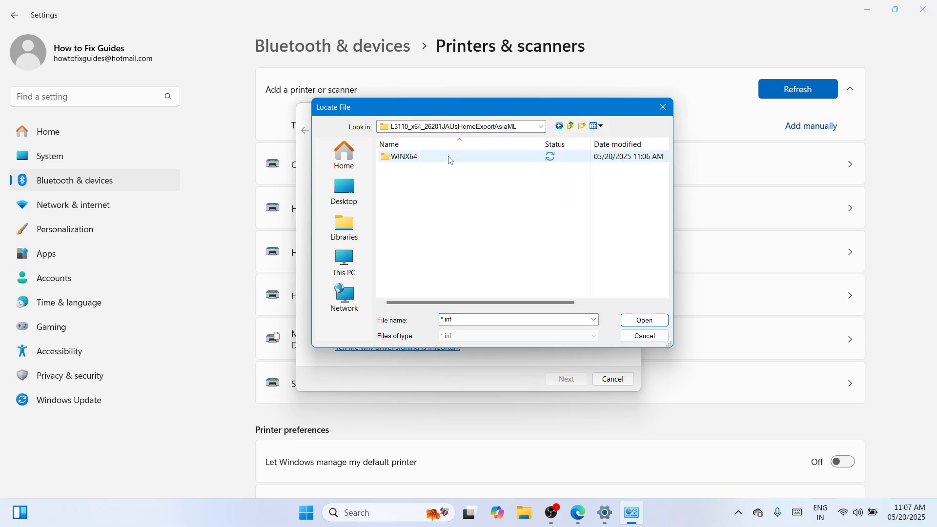
double_click(504, 157)
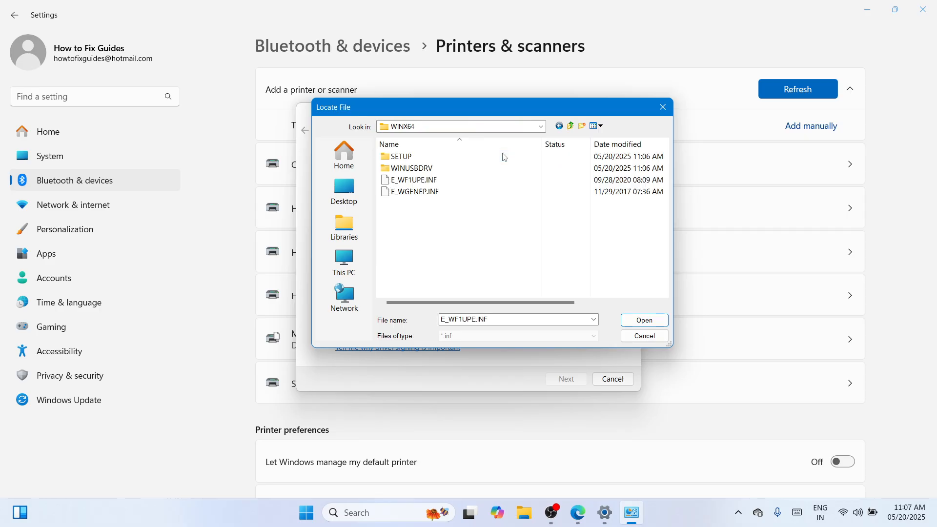
click(492, 184)
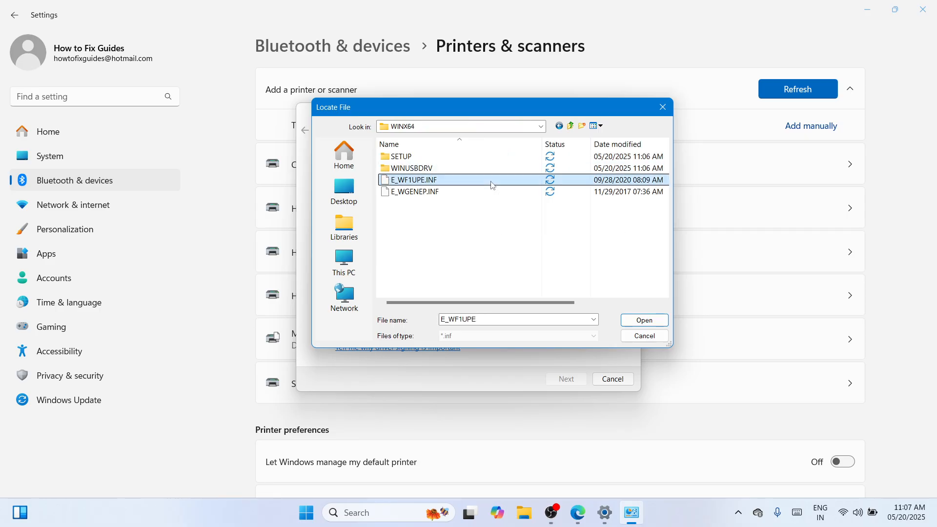
click(638, 323)
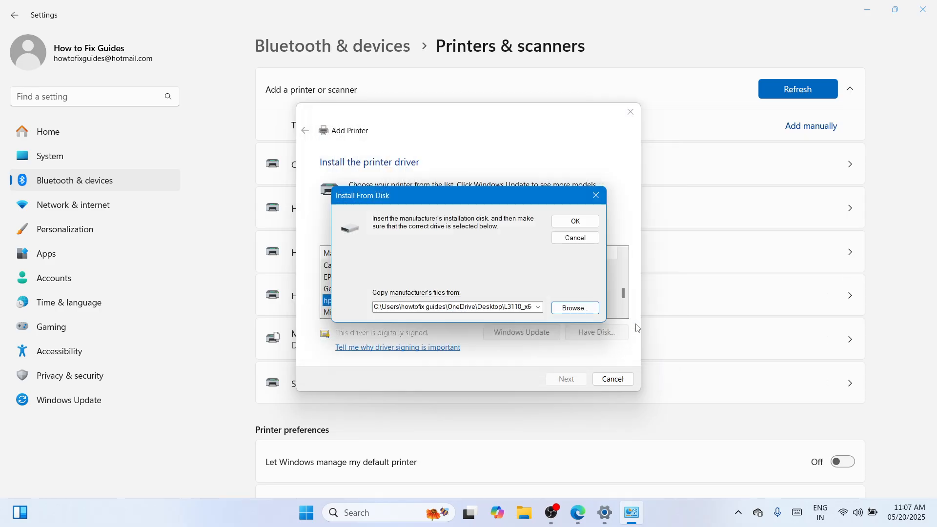
click(567, 227)
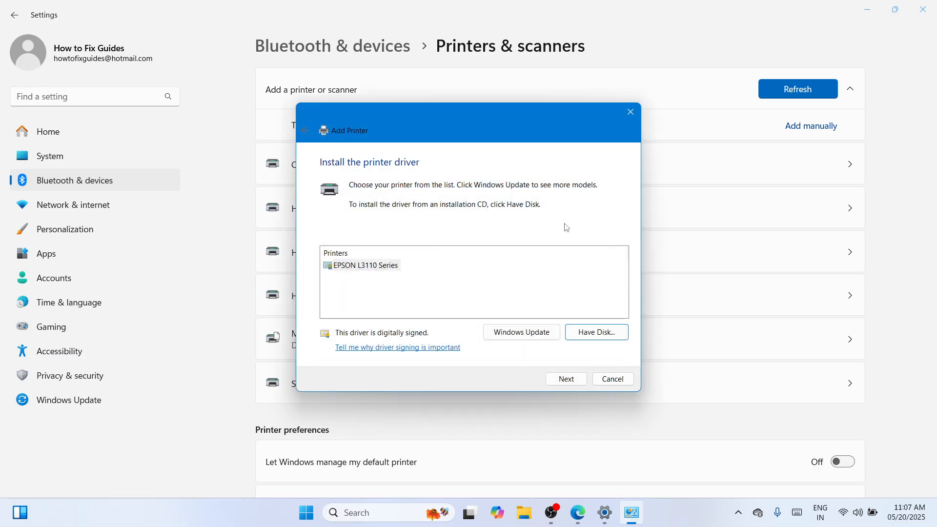
Install the EPSON L3110 Series driver, keeping the suggested printer name and network sharing settings, and finish the Add Printer wizard
click(383, 266)
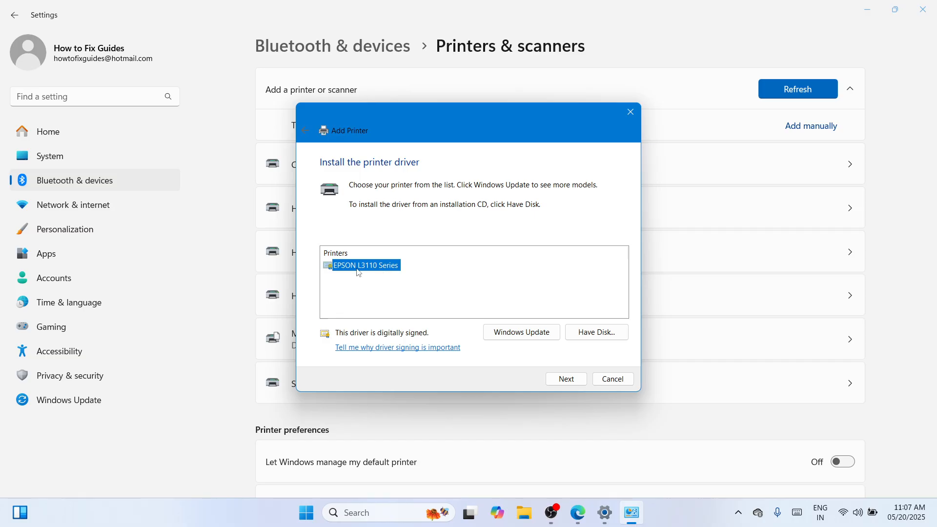
click(567, 380)
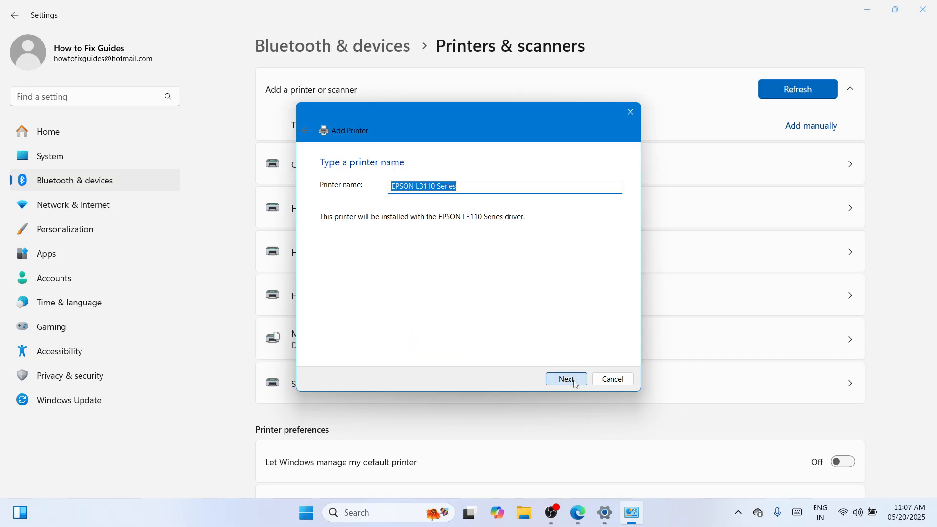
click(552, 379)
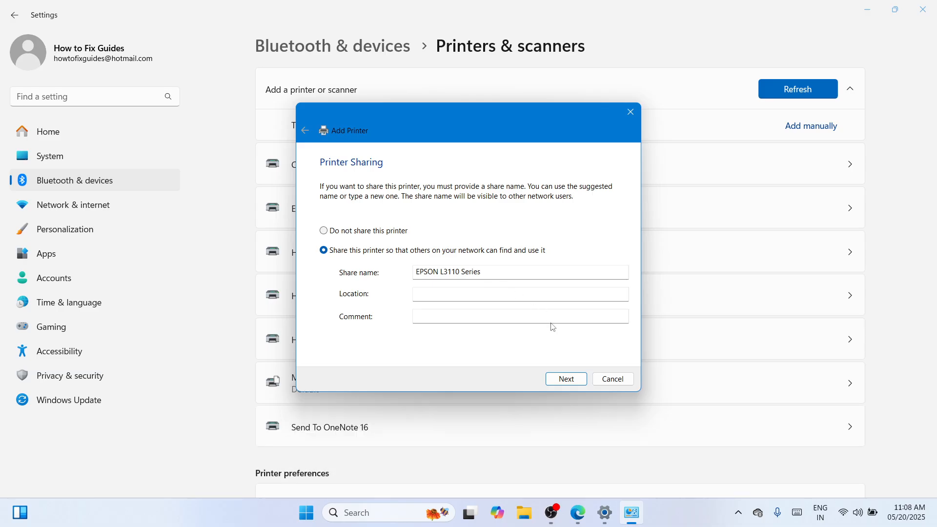
click(564, 380)
click(566, 381)
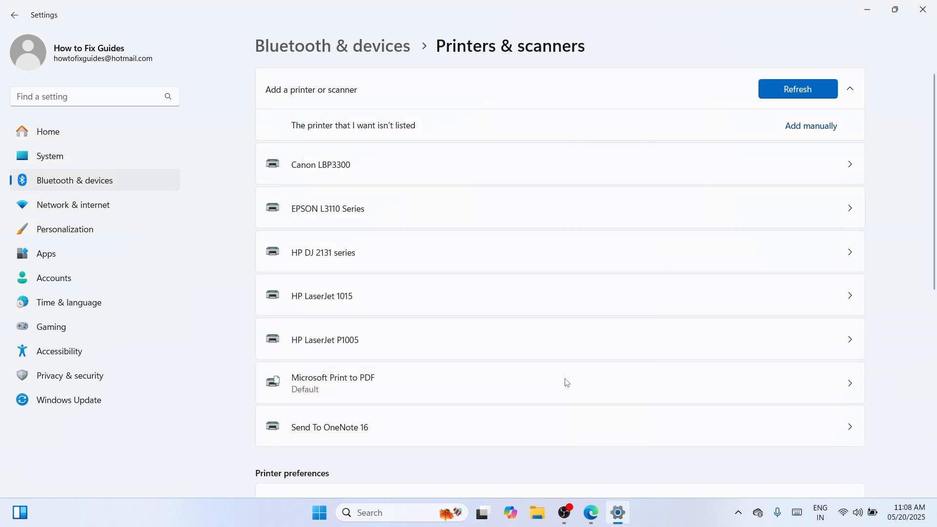
View the settings page of the EPSON L3110 Series printer and close the Settings window
click(550, 208)
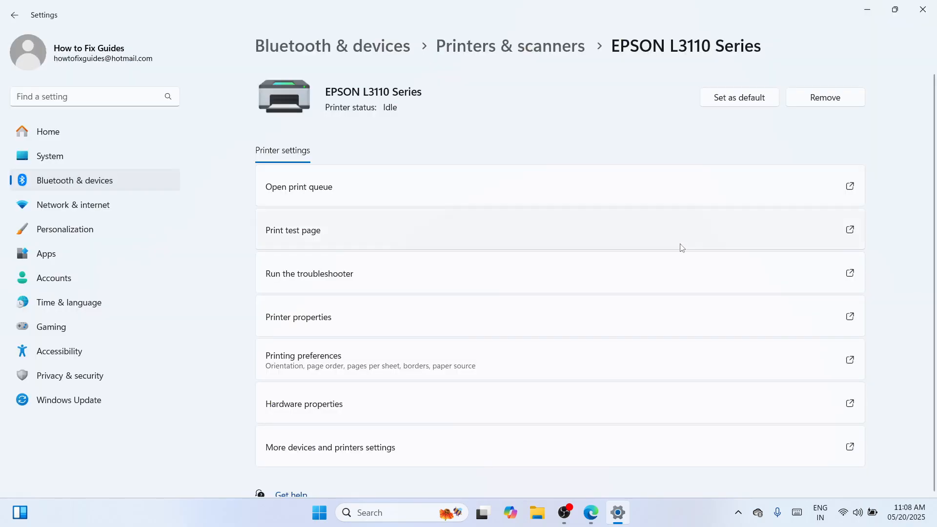
click(922, 10)
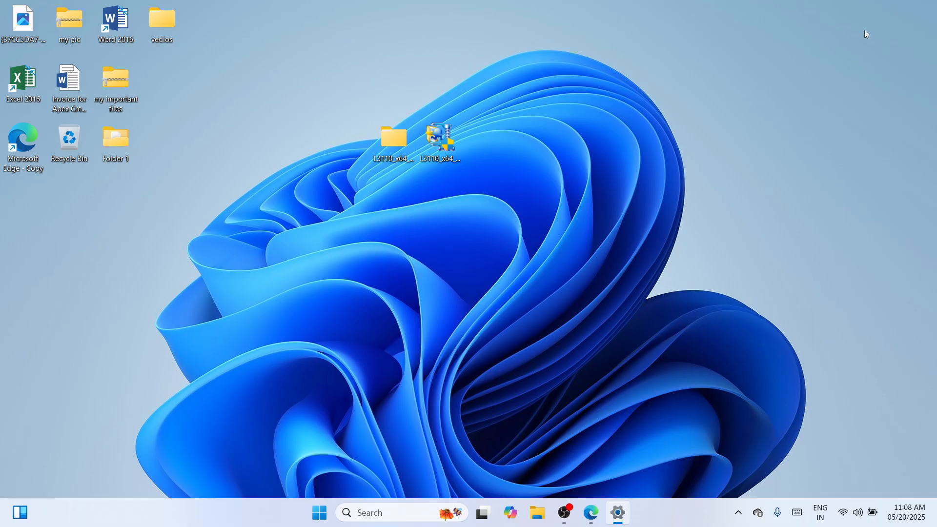